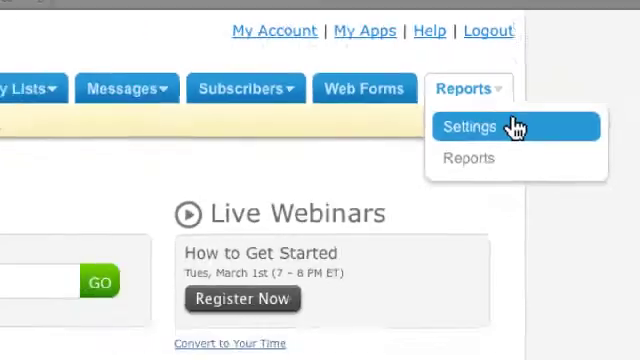
- Copy the AWeber analytics tracking script and switch to the WordPress theme editor
{"action": "left_click", "coordinate": [483, 169]}
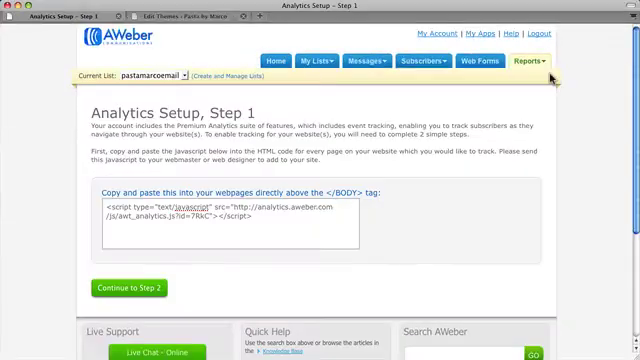
{"action": "left_click", "coordinate": [290, 219]}
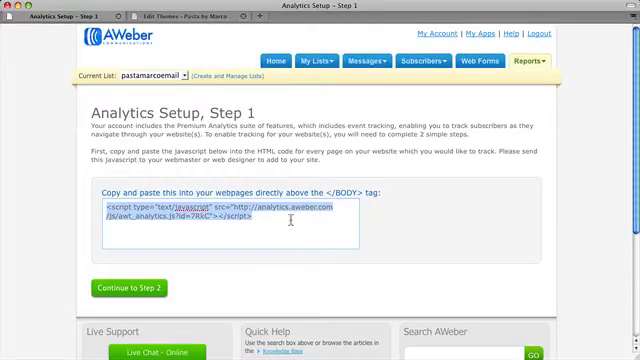
{"action": "right_click", "coordinate": [250, 215]}
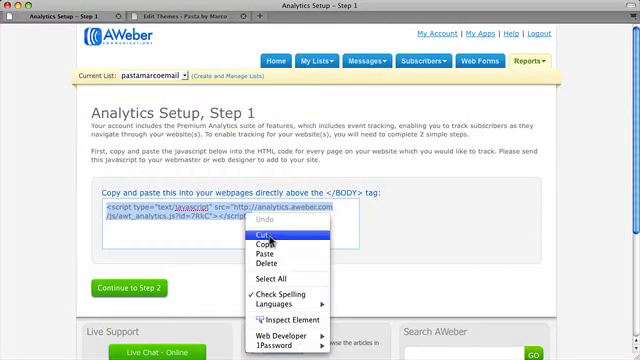
{"action": "left_click", "coordinate": [277, 245]}
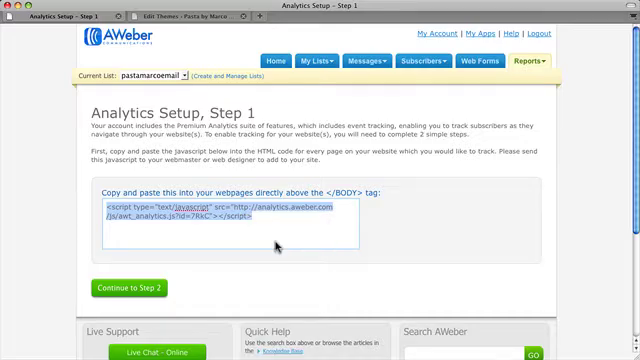
{"action": "key", "text": "ctrl+Tab"}
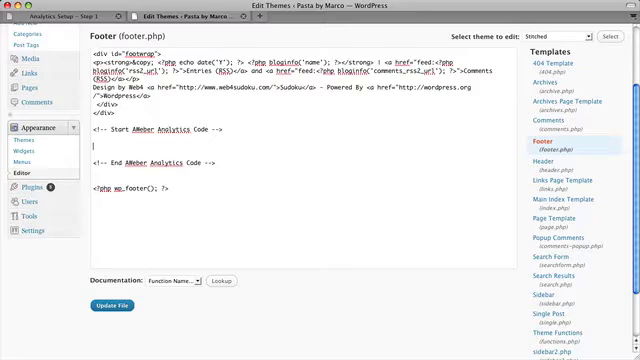
- Paste the tracking script between the AWeber comments in footer.php and update the file
{"action": "right_click", "coordinate": [117, 147]}
{"action": "left_click", "coordinate": [150, 187]}
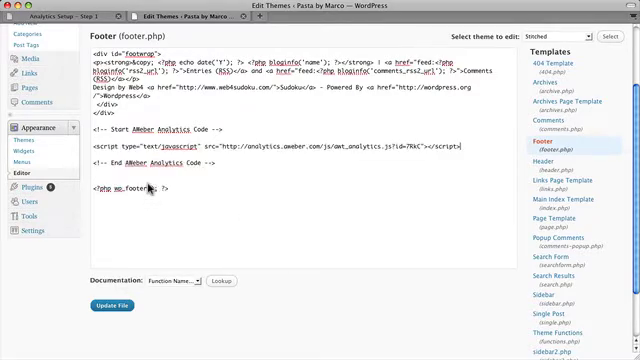
{"action": "left_click", "coordinate": [116, 307]}
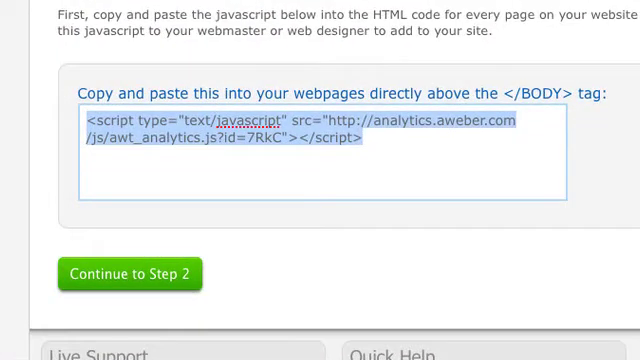
- Continue to Step 2 of the AWeber analytics setup
{"action": "left_click", "coordinate": [108, 285]}
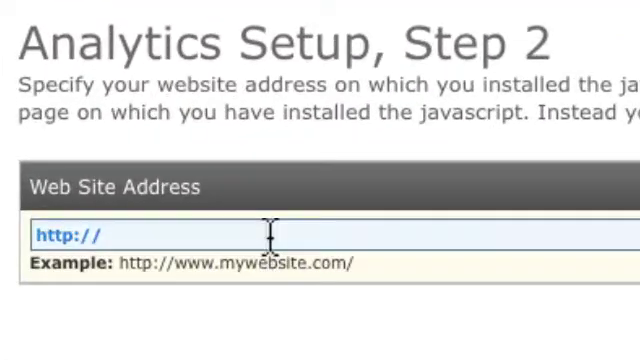
{"action": "left_click", "coordinate": [168, 171]}
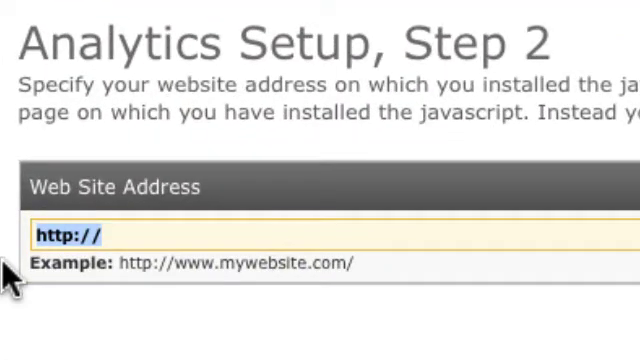
{"action": "key", "text": "BackSpace"}
{"action": "type", "text": "http://pastamarco"}
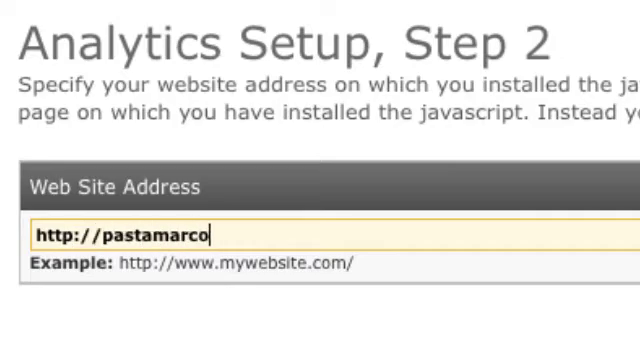
{"action": "type", "text": ".com/blog/"}
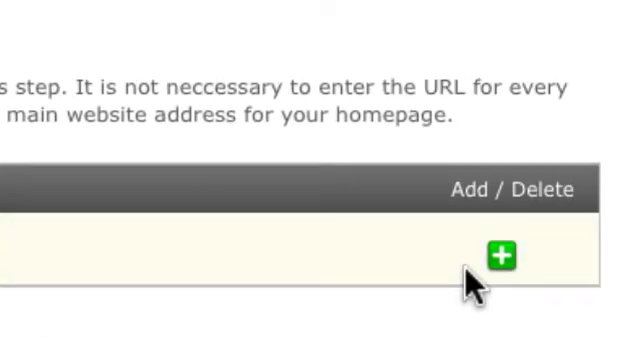
{"action": "left_click", "coordinate": [502, 258]}
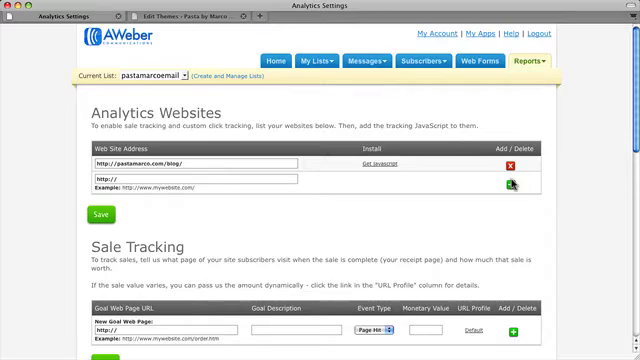
{"action": "left_click_drag", "start_coordinate": [130, 179], "coordinate": [86, 180]}
{"action": "key", "text": "BackSpace"}
{"action": "type", "text": "http://www.pastamar"}
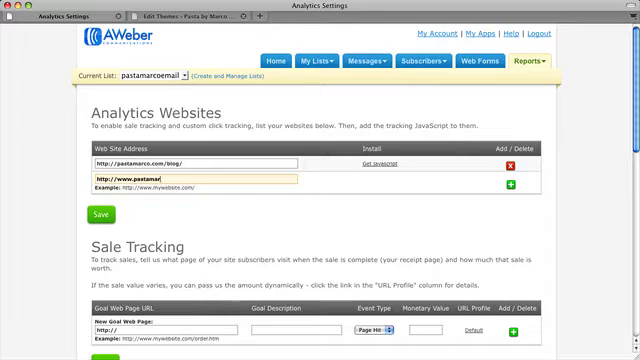
{"action": "type", "text": "co.com/blog/"}
{"action": "left_click", "coordinate": [511, 185]}
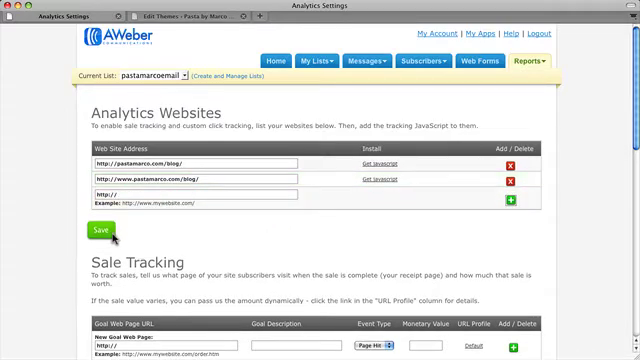
{"action": "left_click", "coordinate": [110, 233]}
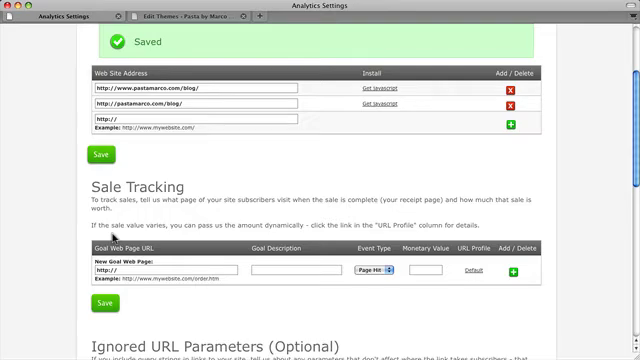
{"action": "scroll", "coordinate": [621, 140], "scroll_direction": "down", "scroll_amount": 5}
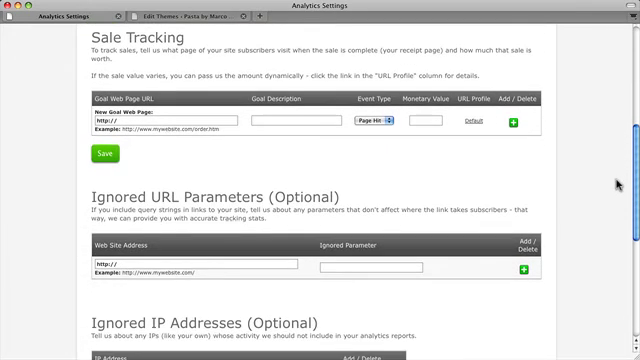